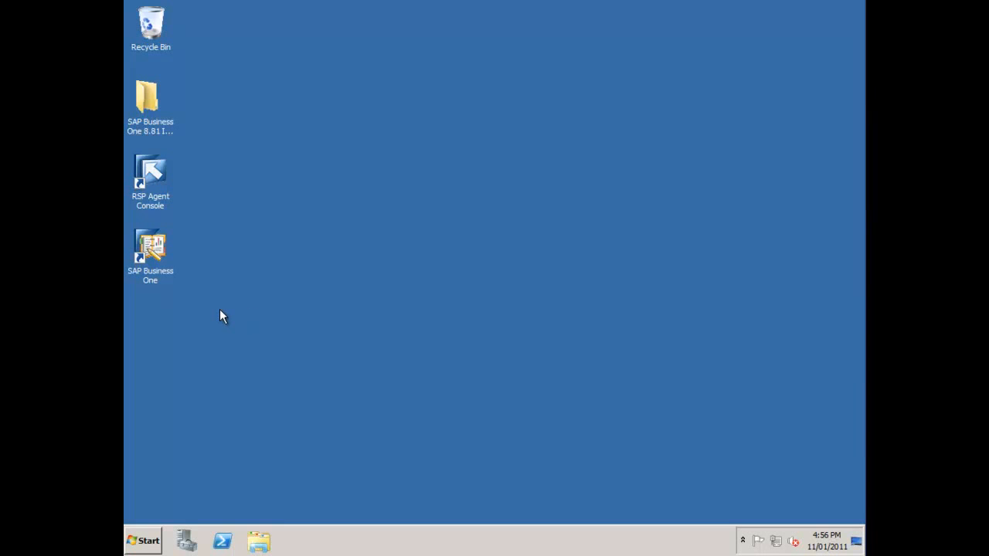
# Go from the network tray icon through Network and Sharing Center to Windows Firewall's advanced settings
pyautogui.rightClick(776, 542)
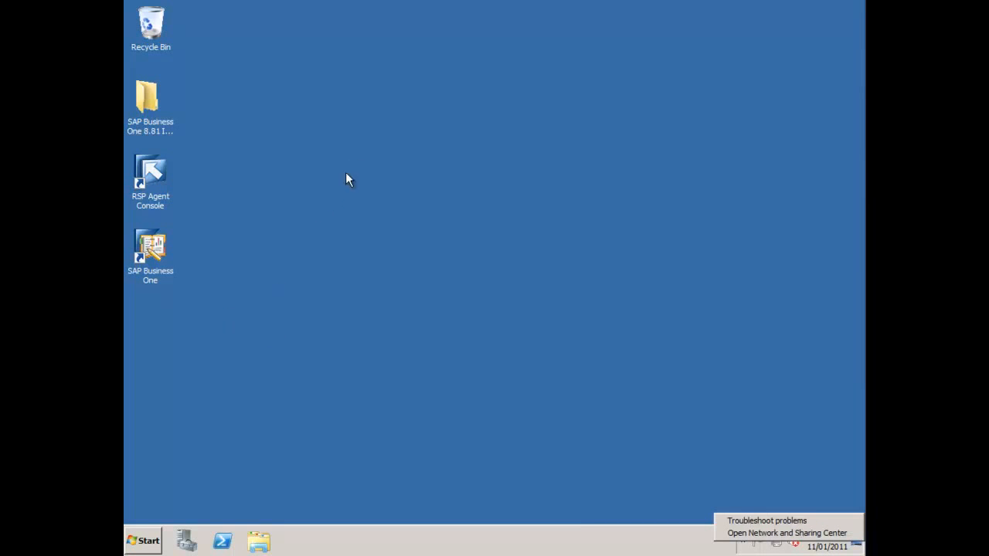
pyautogui.click(787, 533)
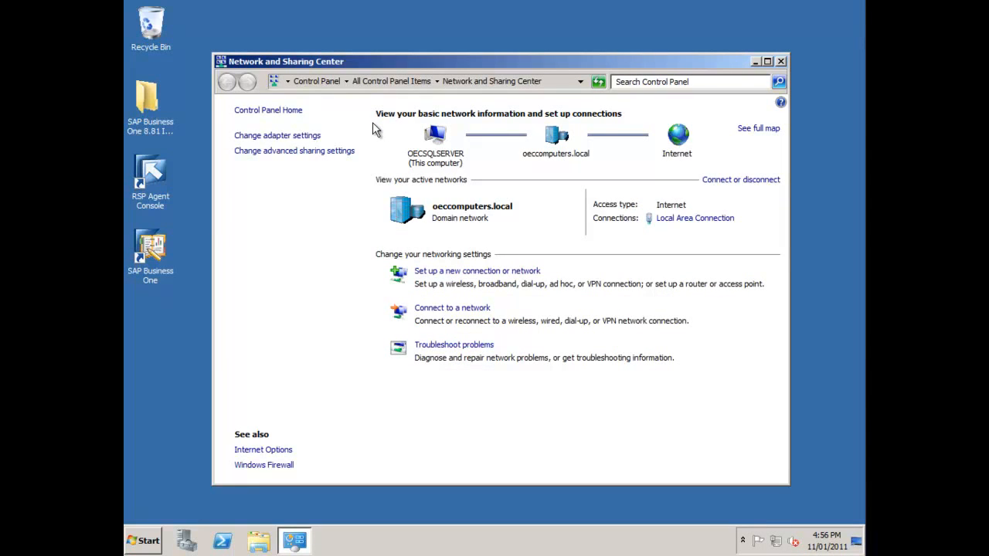
pyautogui.click(264, 465)
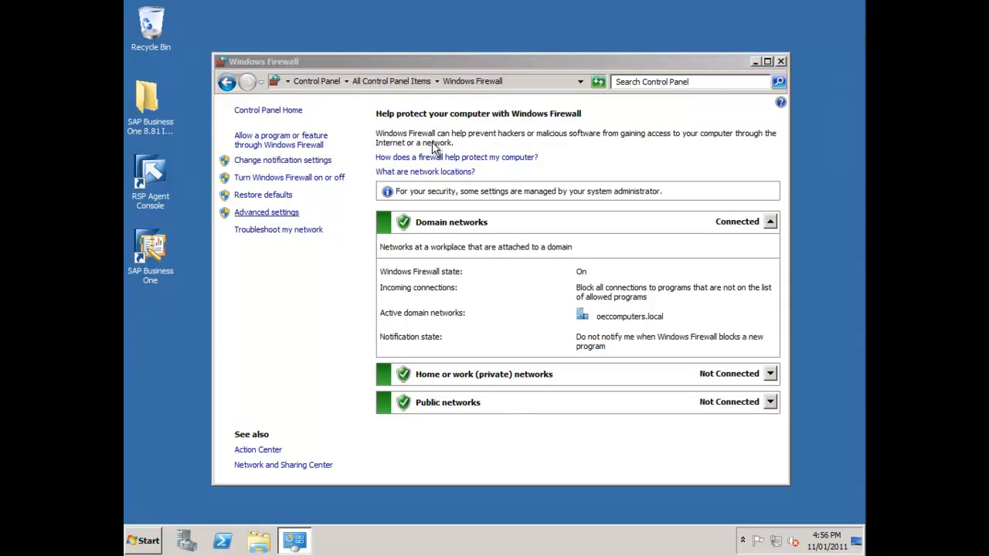
pyautogui.press('Down')
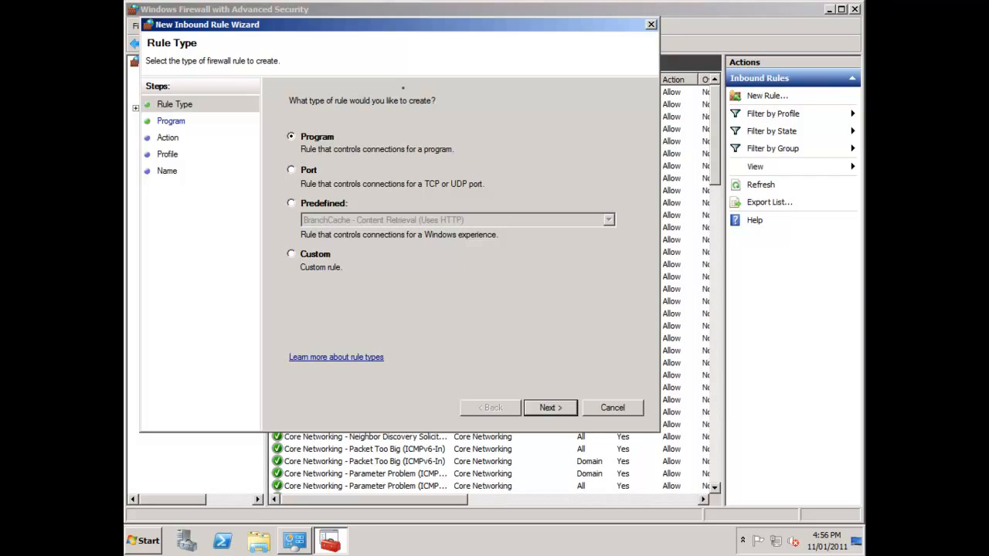
# Make the new inbound rule a TCP port rule for local ports 30000, 30001 and 1433
pyautogui.press('Down')
pyautogui.press('Return')
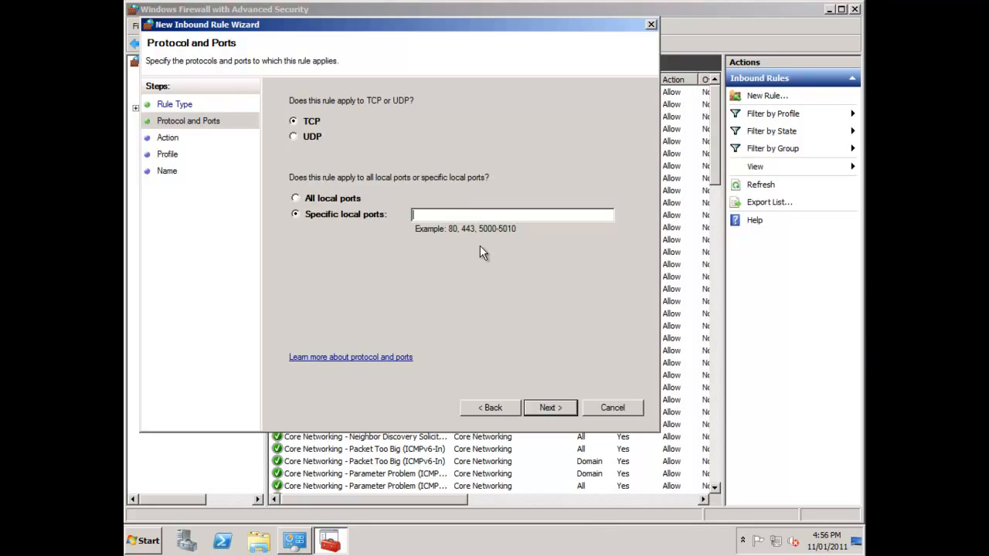
pyautogui.write('30000')
pyautogui.write(',30001,1433')
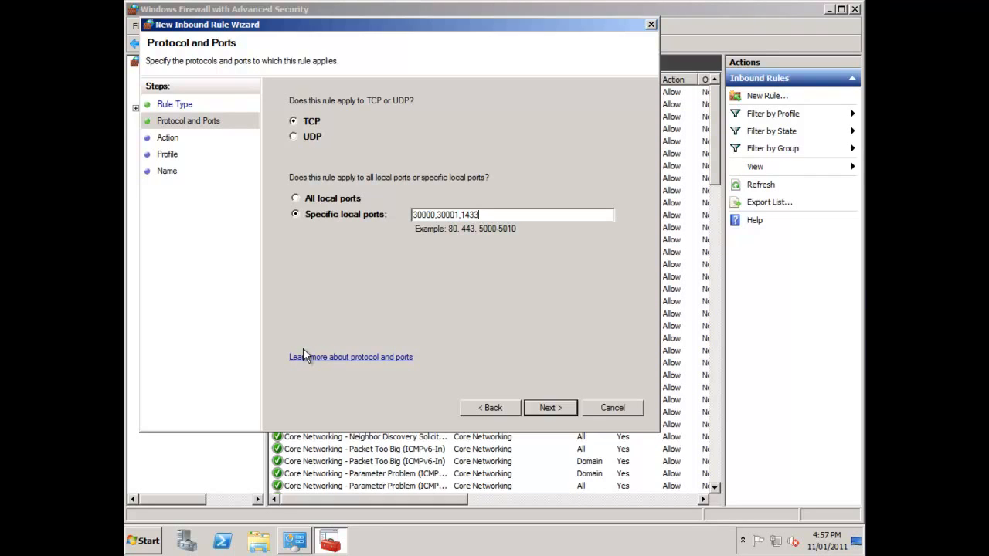
# Keep Allow the connection and the Domain, Private and Public profiles, advancing to the Name page
pyautogui.press('Return')
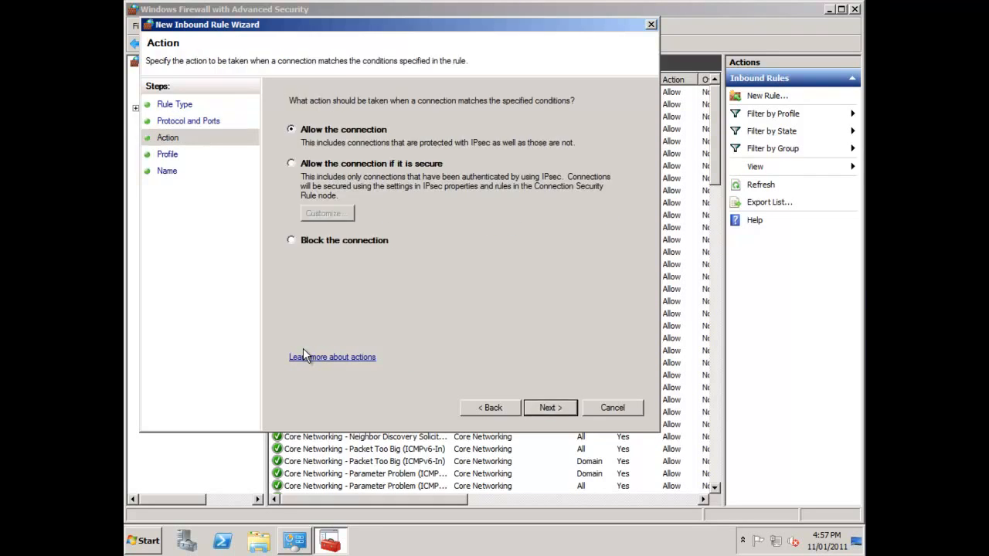
pyautogui.press('Return')
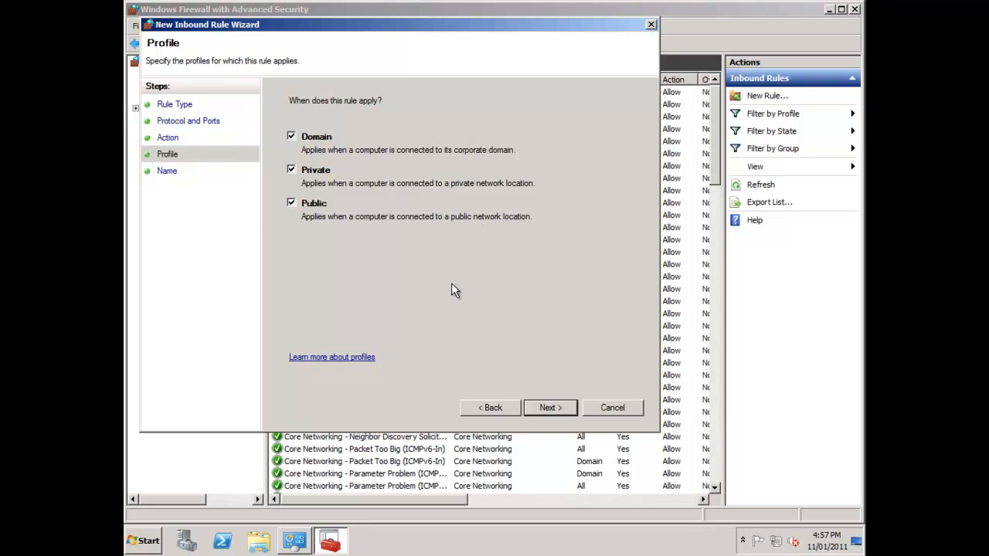
pyautogui.press('Return')
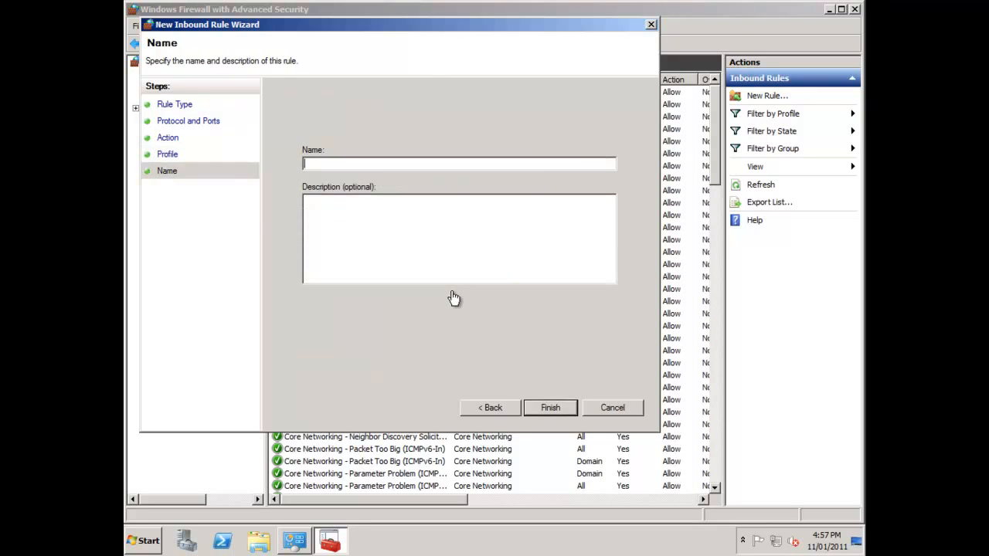
# Name the rule 'SAP Business One Server Rule' with description 'This rule opens the required ports for SAP Business One' and finish
pyautogui.write('SAP Business one Server Rule')
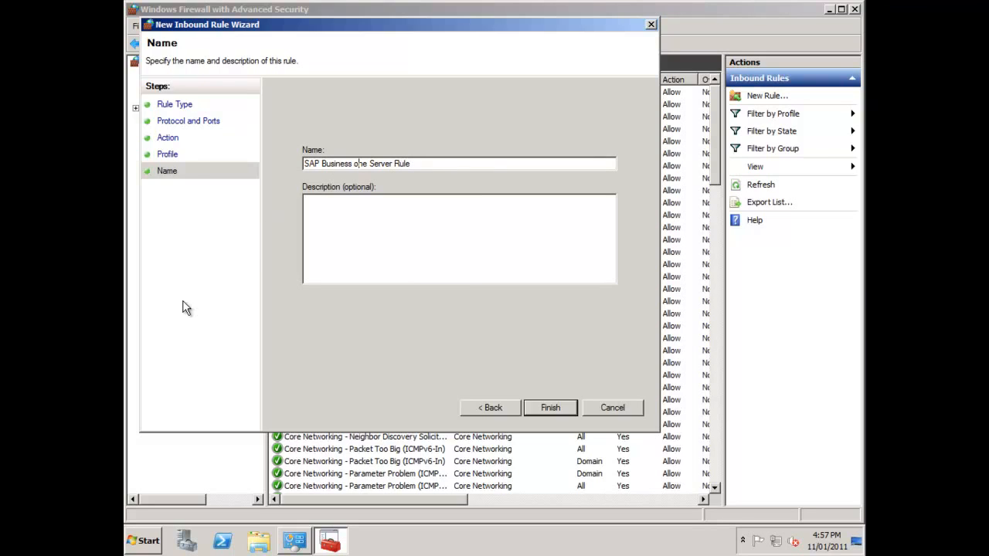
pyautogui.press('BackSpace')
pyautogui.write('O')
pyautogui.click(343, 224)
pyautogui.write('This rule op')
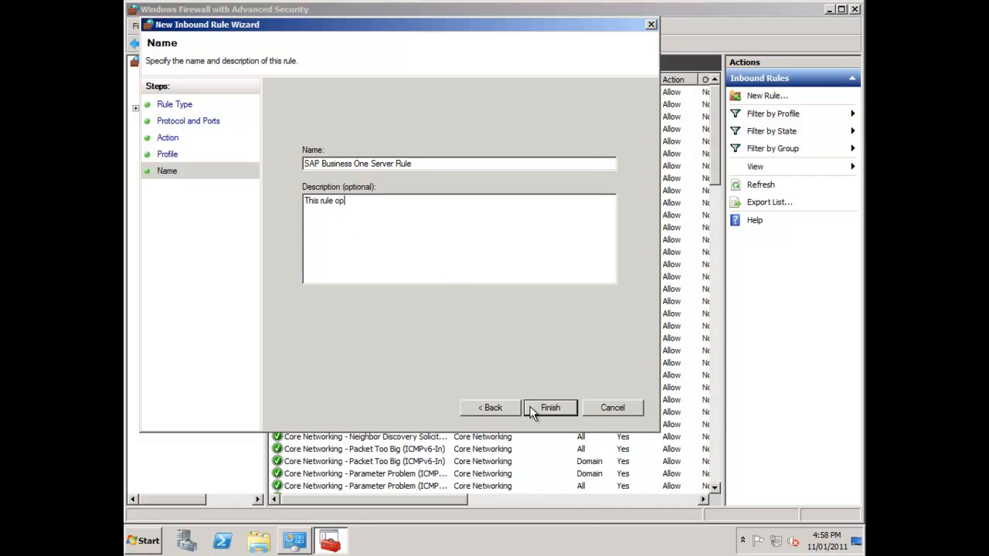
pyautogui.write('ens the required ports for SAP')
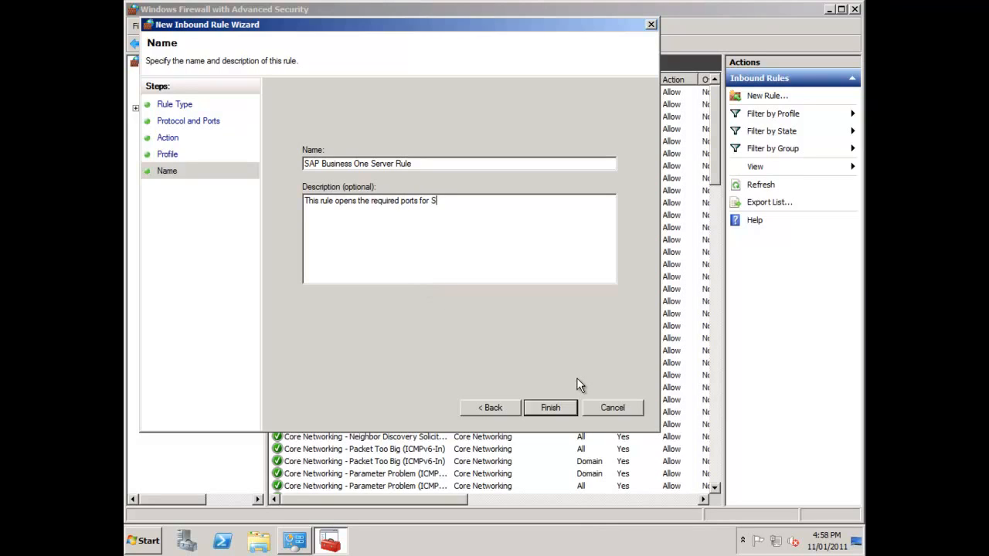
pyautogui.write(' Business One')
pyautogui.press('Return')
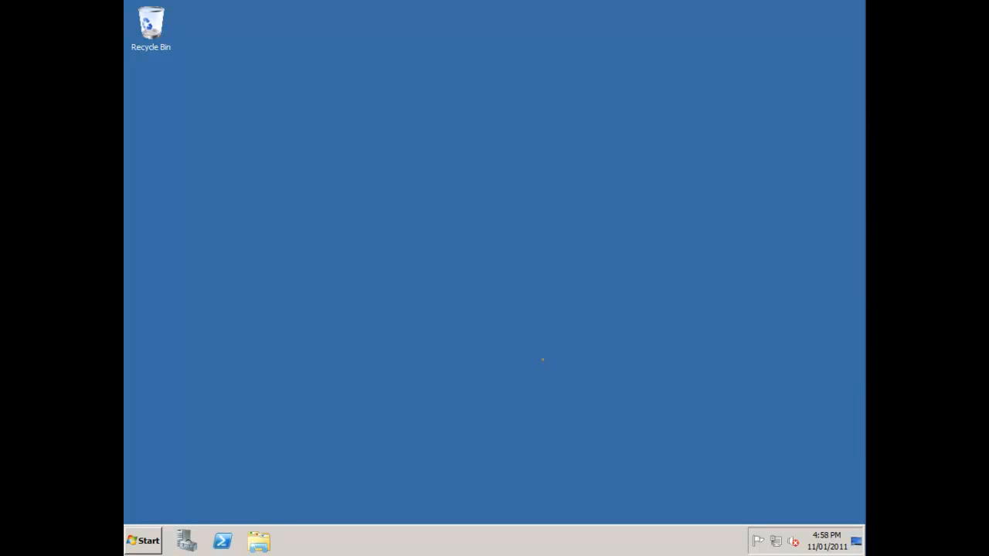
# Open Windows Explorer and browse to the network server \\oecsqlserver
pyautogui.click(259, 541)
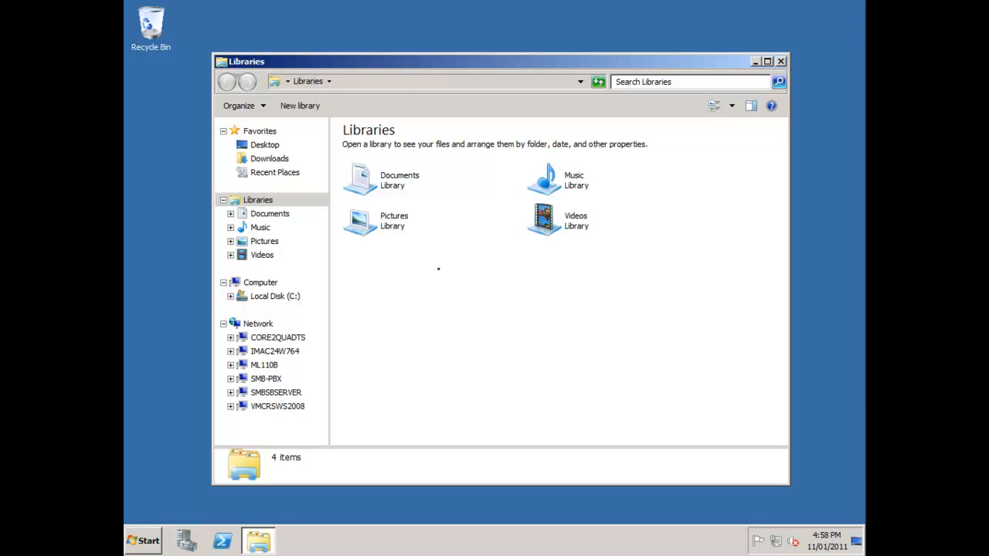
pyautogui.hotkey('alt', 'd')
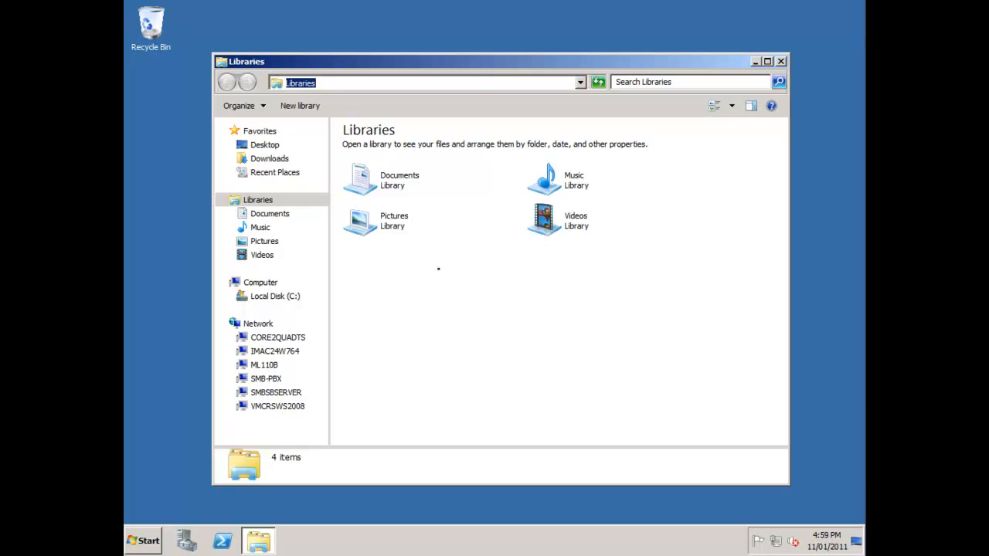
pyautogui.write('\\')
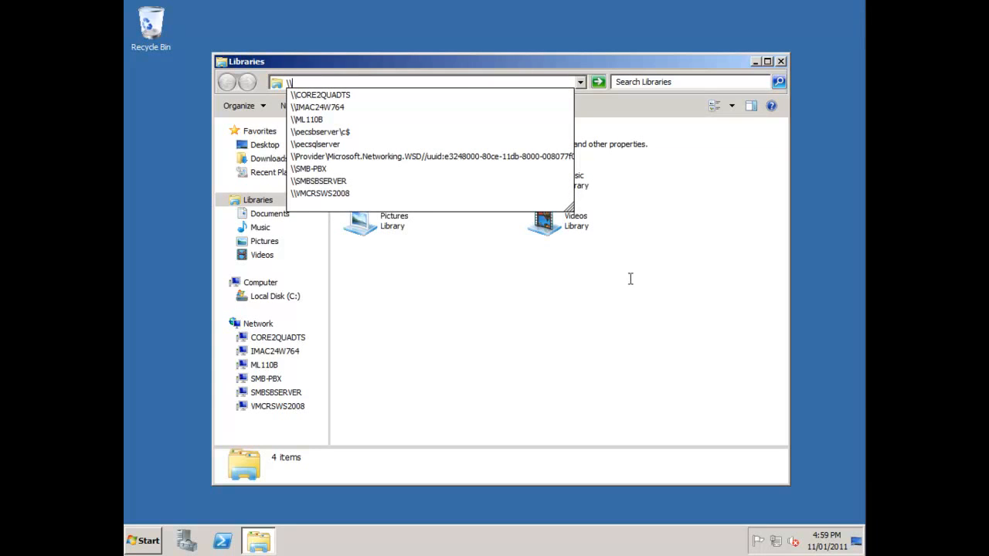
pyautogui.write('pecs')
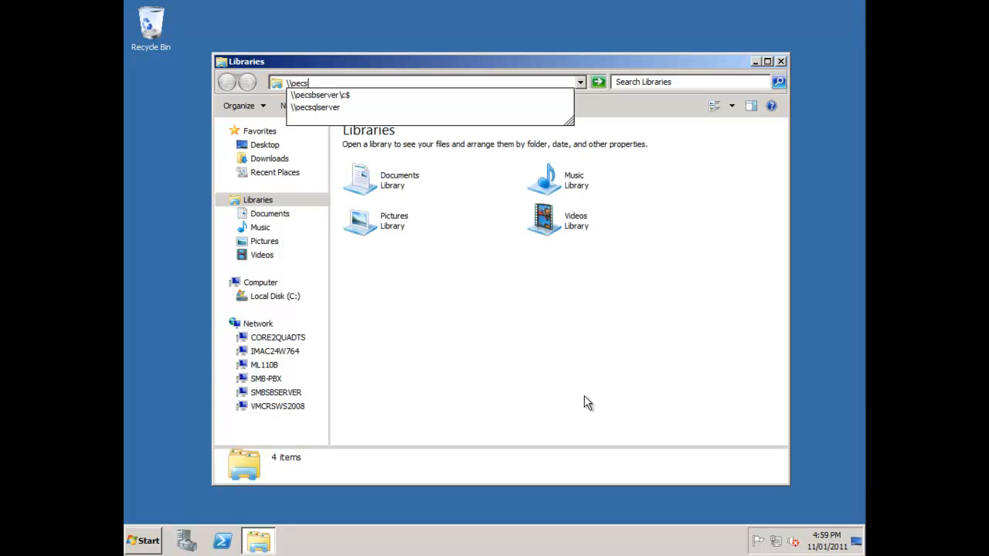
pyautogui.write('qlserver')
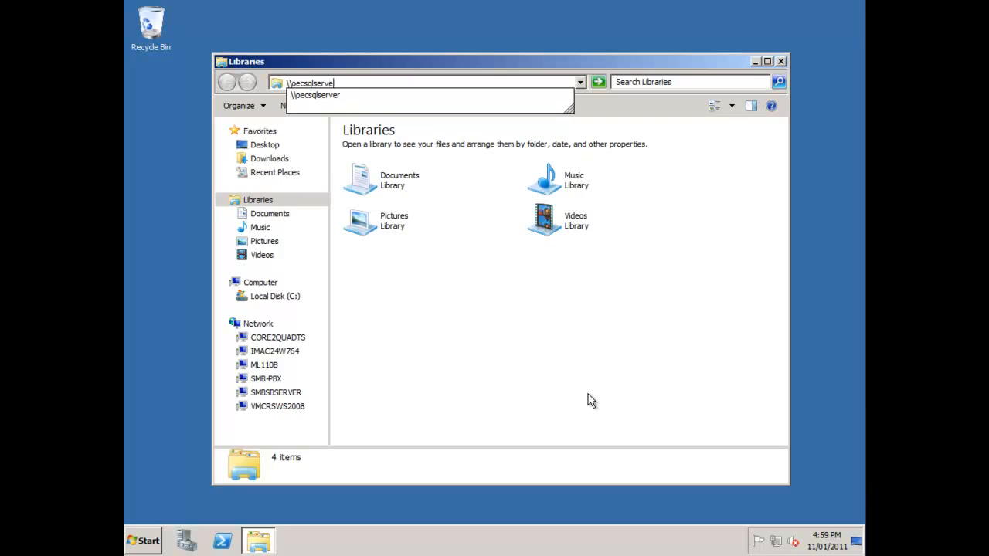
pyautogui.press('Escape')
pyautogui.press('Return')
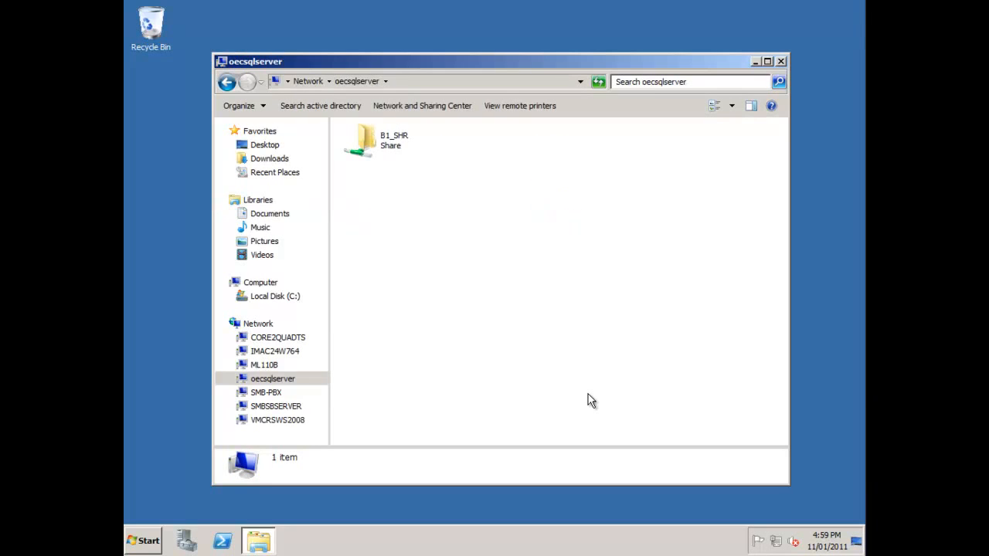
# Select the B1_SHR share and bring up its context menu at the drive mapping option
pyautogui.press('Down')
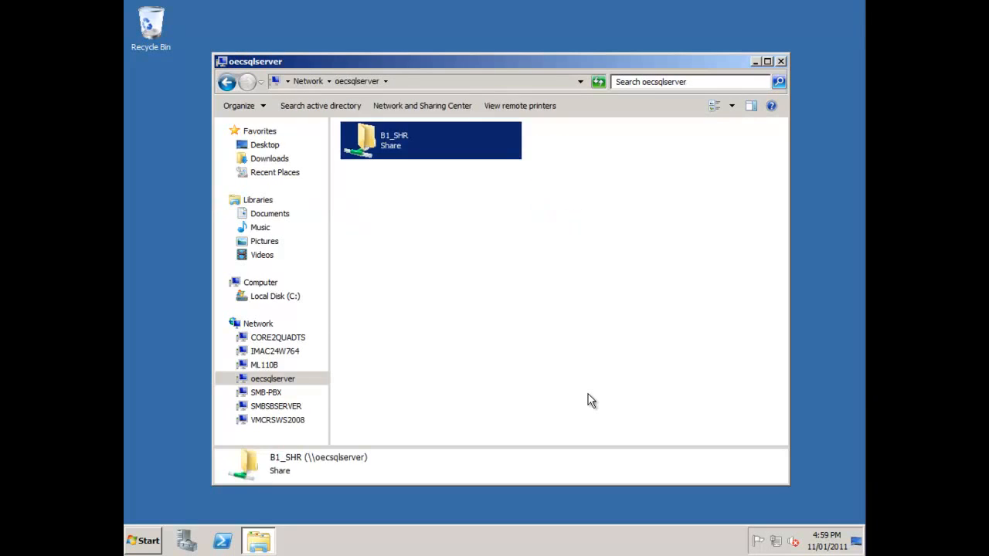
pyautogui.hotkey('shift', 'F10')
pyautogui.press('Down')
pyautogui.press('Down')
pyautogui.press('Down')
pyautogui.press('Down')
pyautogui.press('Down')
pyautogui.press('Up')
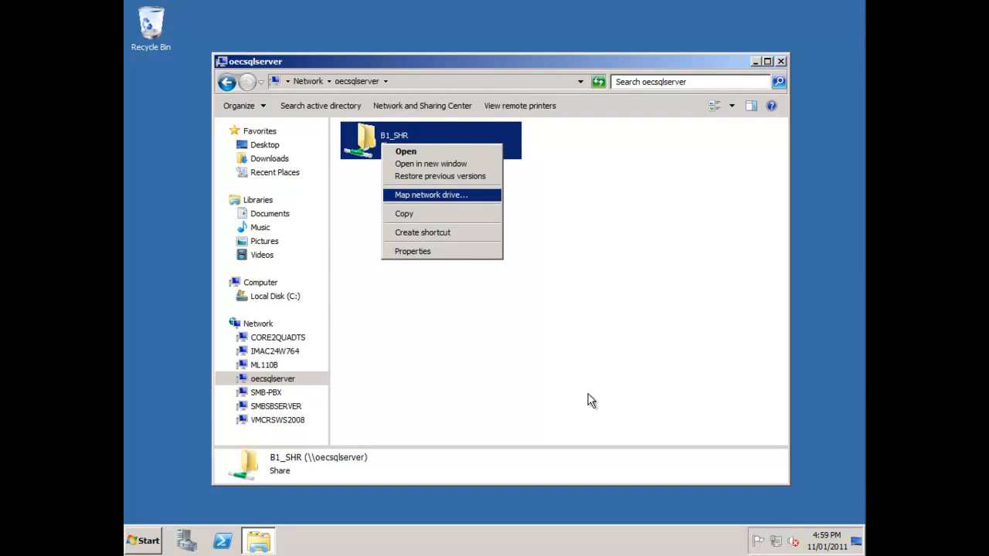
# Map B1_SHR as drive S: and close the S: and oecsqlserver Explorer windows
pyautogui.press('Return')
pyautogui.hotkey('alt', 'Down')
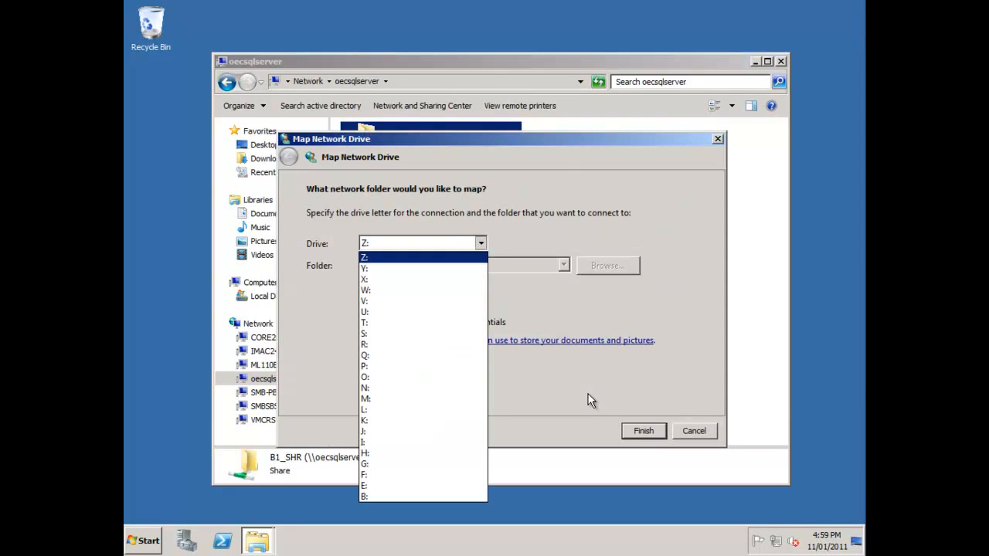
pyautogui.press('Down')
pyautogui.press('Down')
pyautogui.press('Down')
pyautogui.press('Down')
pyautogui.press('Down')
pyautogui.press('Down')
pyautogui.press('Down')
pyautogui.press('Return')
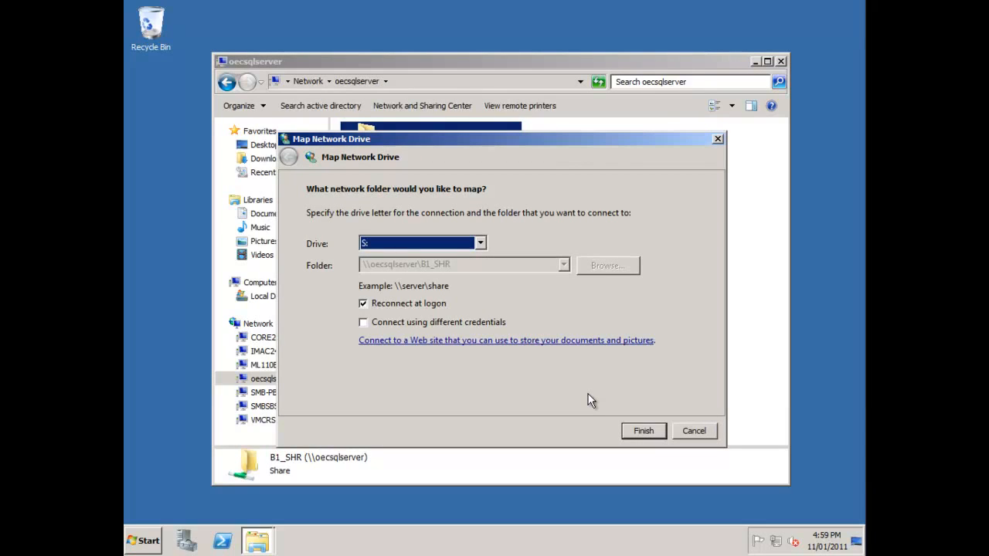
pyautogui.press('Return')
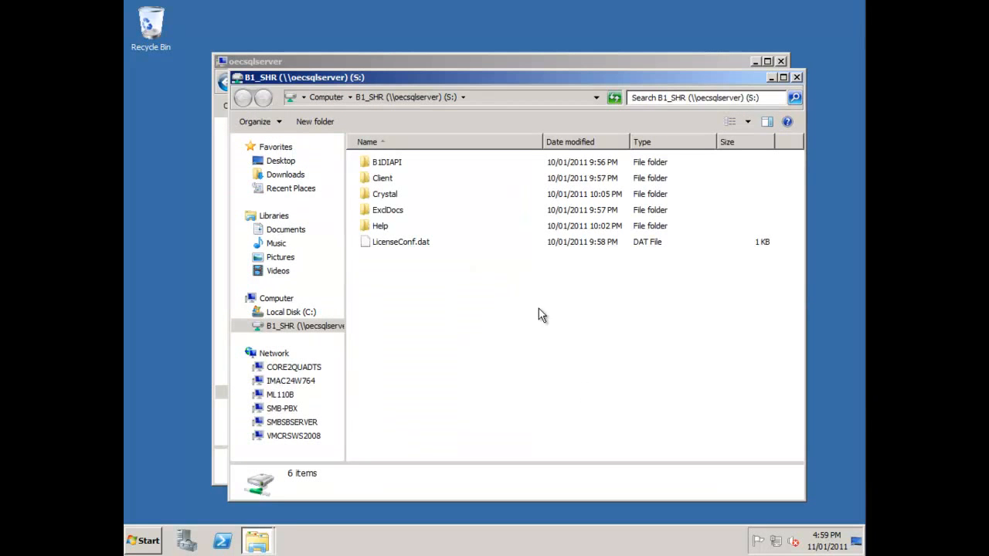
pyautogui.hotkey('alt', 'F4')
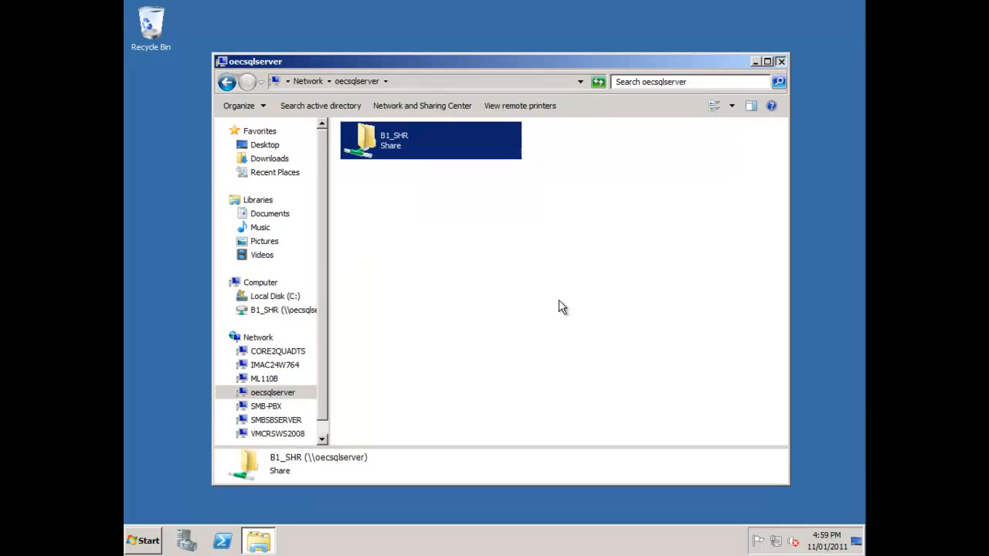
pyautogui.hotkey('alt', 'F4')
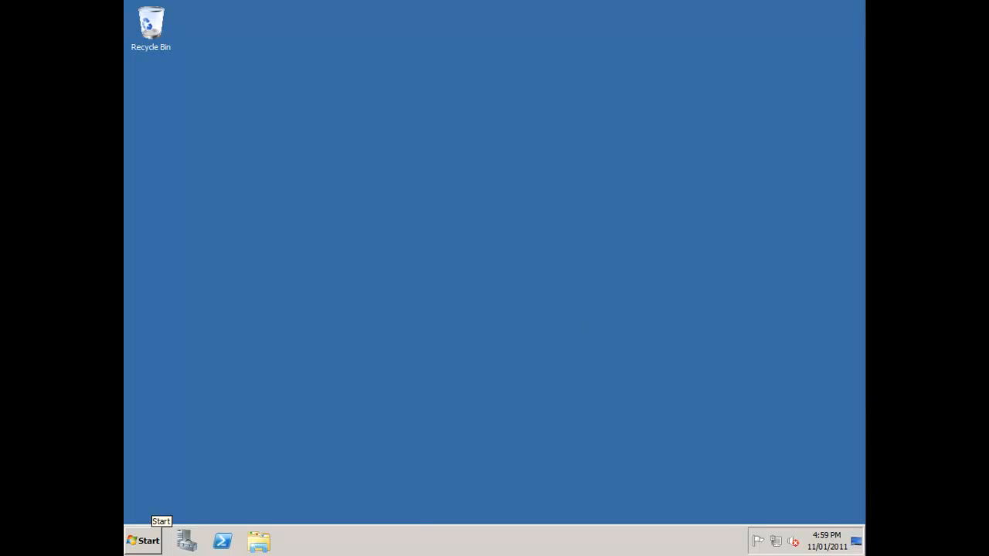
# Run S:\Client\setup.exe through Control Panel's Install Application on Remote Desktop wizard
pyautogui.click(150, 540)
pyautogui.click(351, 364)
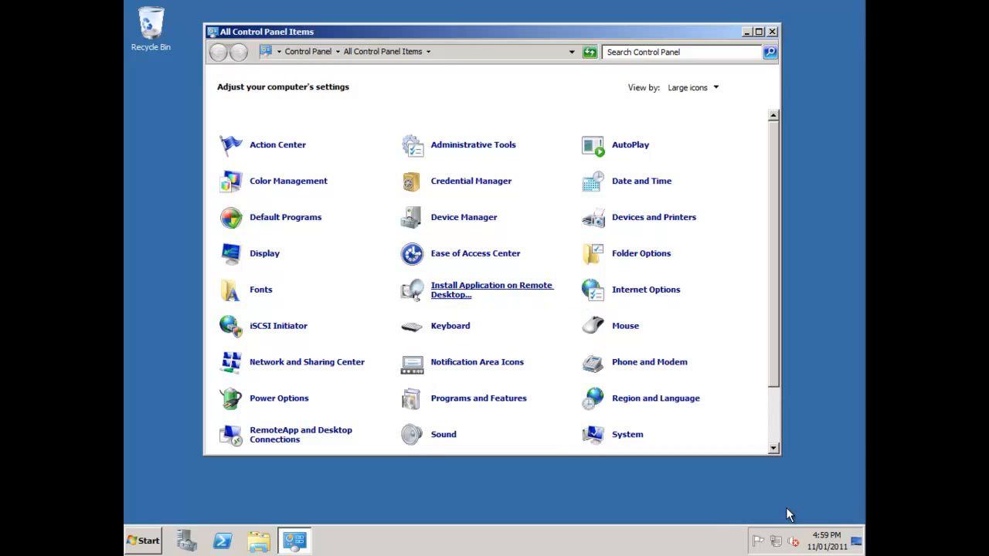
pyautogui.hotkey('alt', 'y')
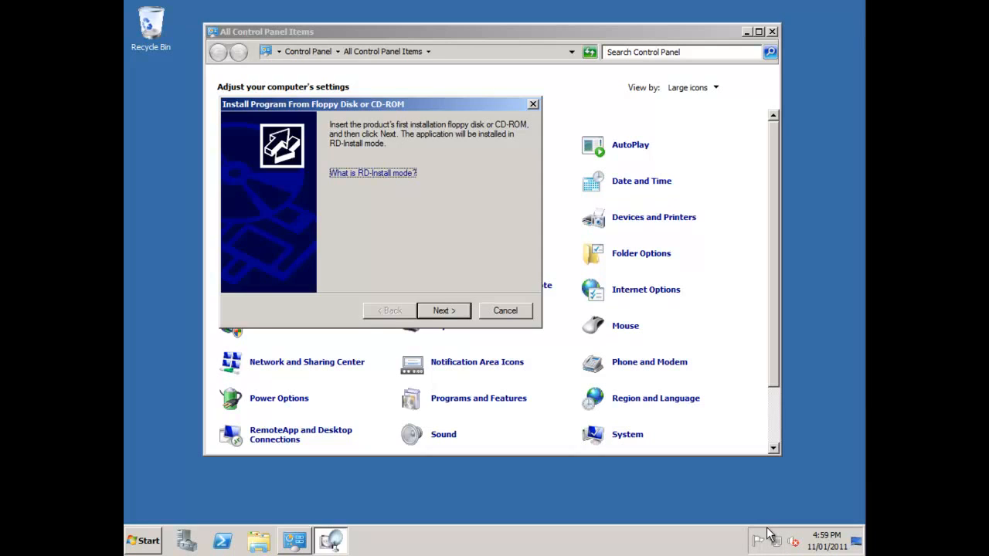
pyautogui.press('Return')
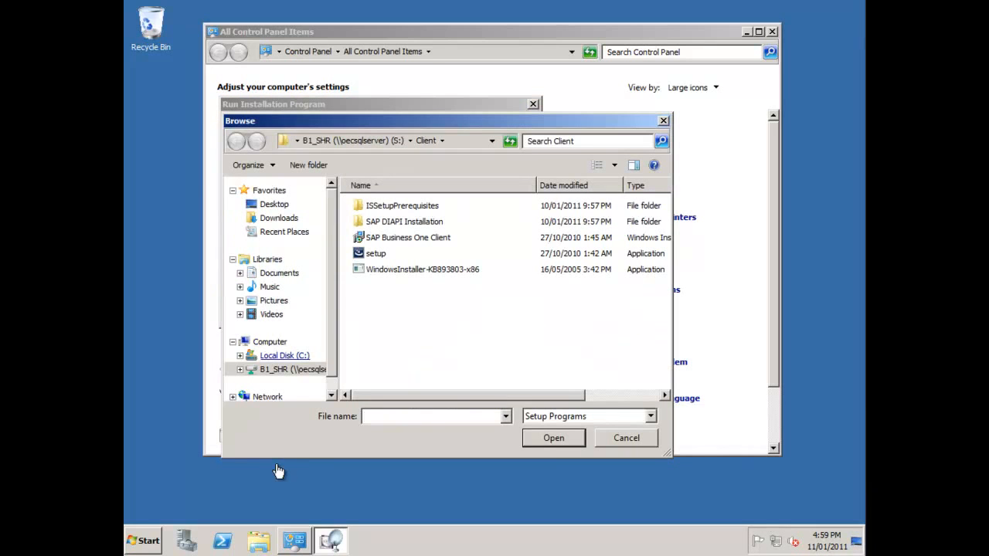
pyautogui.click(281, 369)
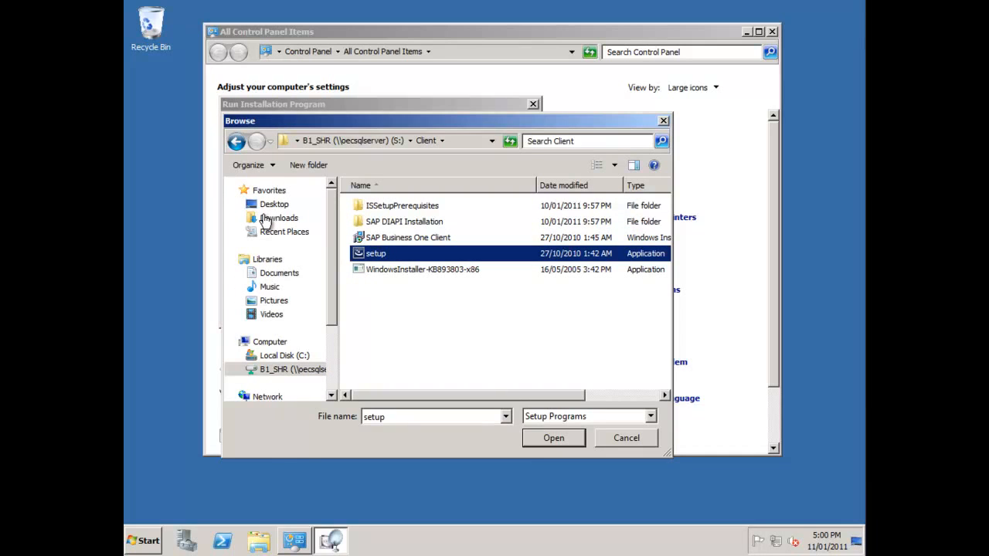
pyautogui.press('Return')
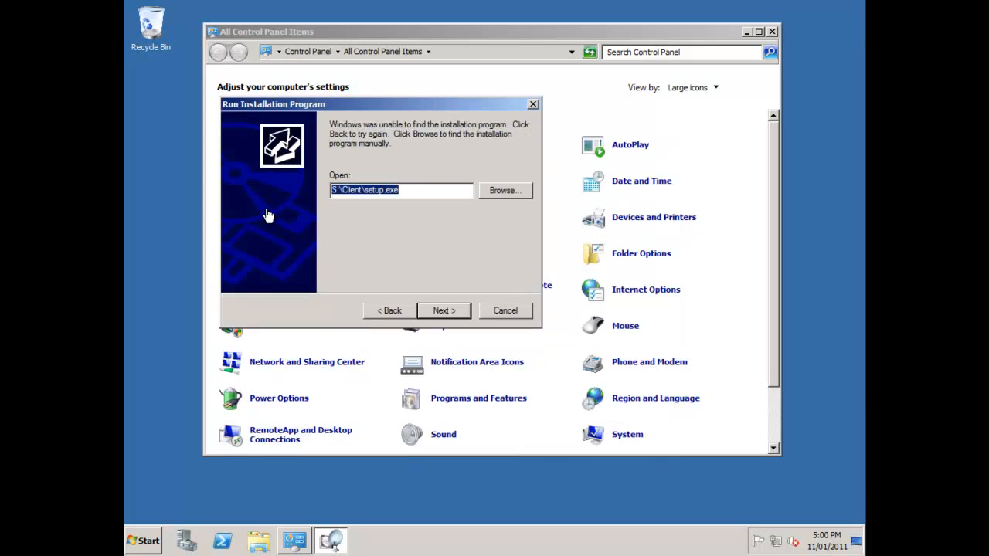
pyautogui.press('Return')
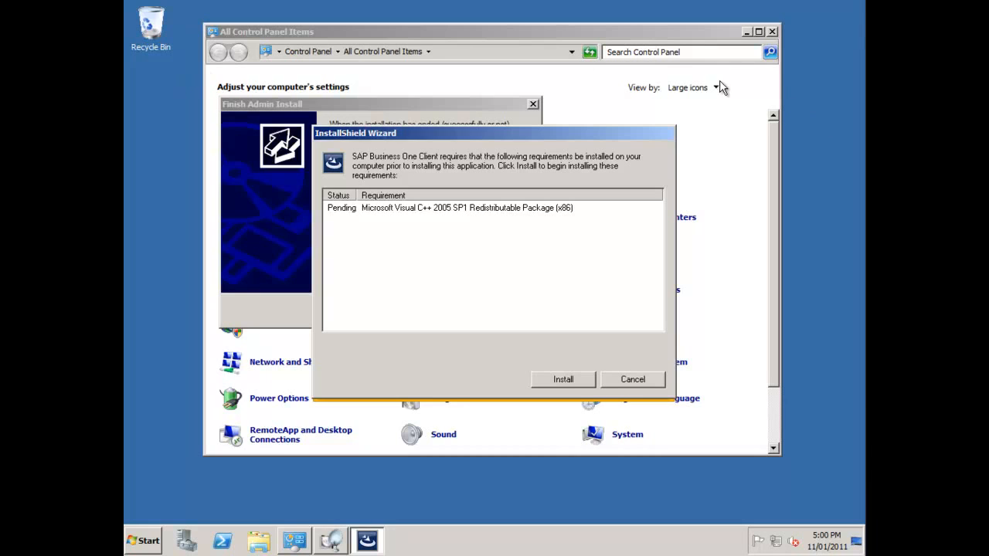
# Install the Visual C++ 2005 prerequisite, enter the user's name and company SAP, and keep the default folder
pyautogui.press('Return')
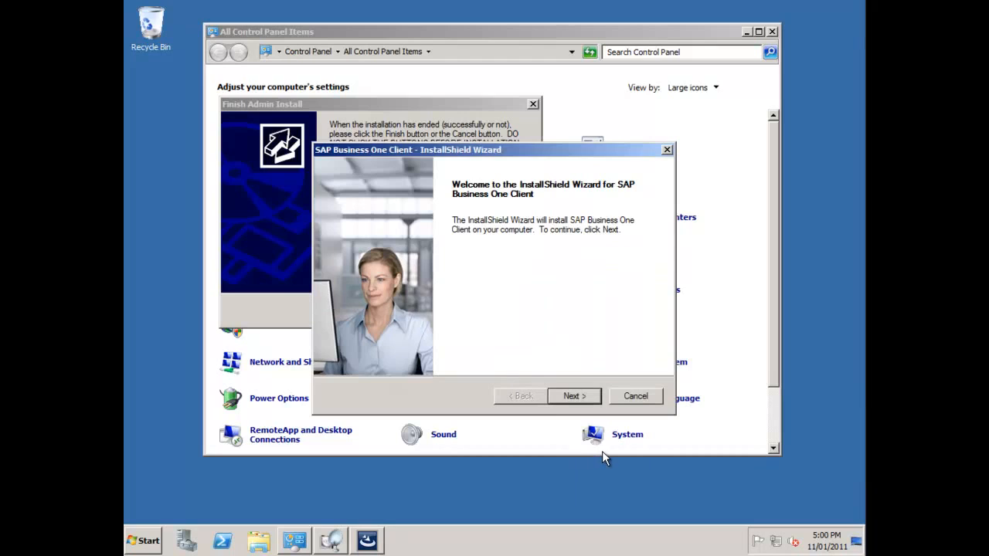
pyautogui.press('Return')
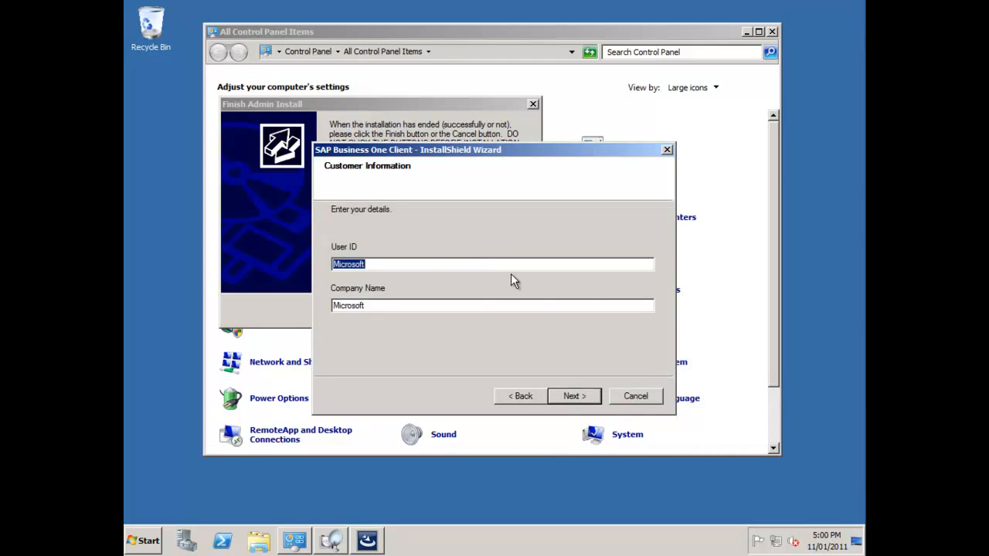
pyautogui.press('Tab')
pyautogui.write('SAP')
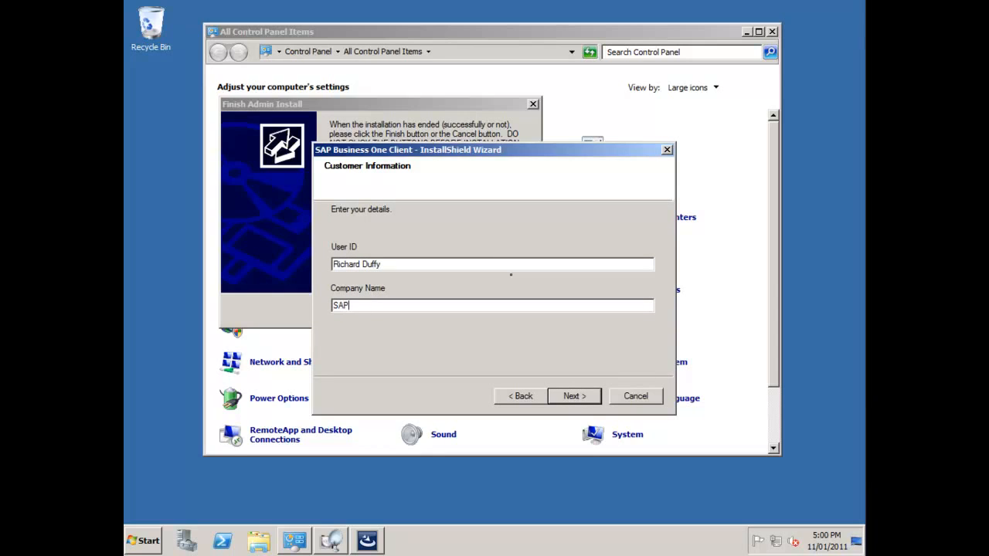
pyautogui.press('Return')
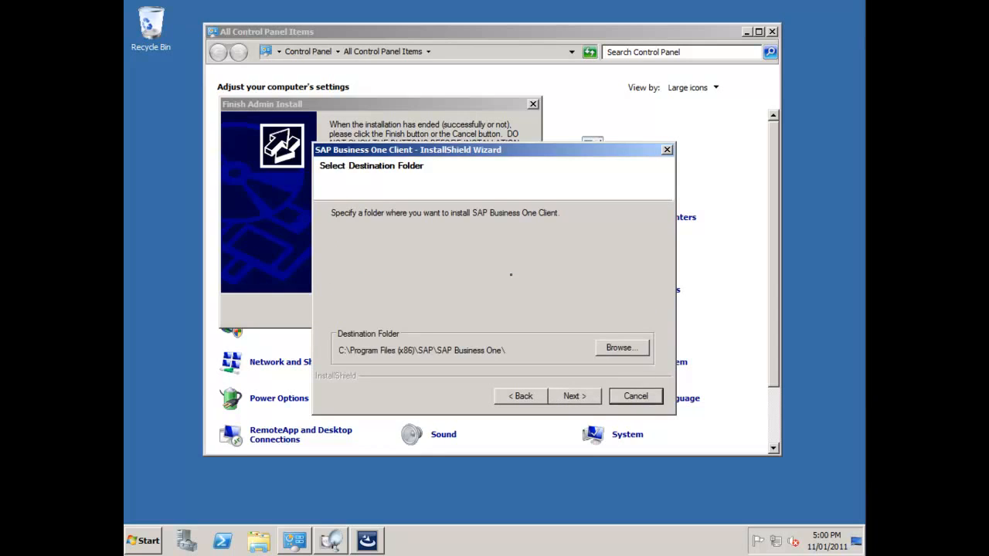
pyautogui.press('Return')
pyautogui.press('Return')
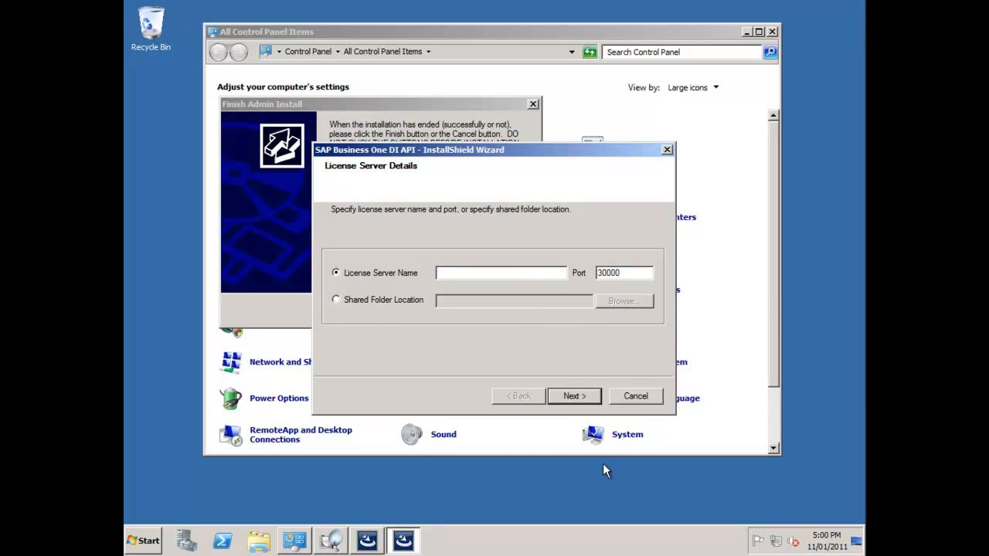
# Set the DI API license server to OECSQLSERVER on port 30000 and finish the client install
pyautogui.write('OECSQLSERVER')
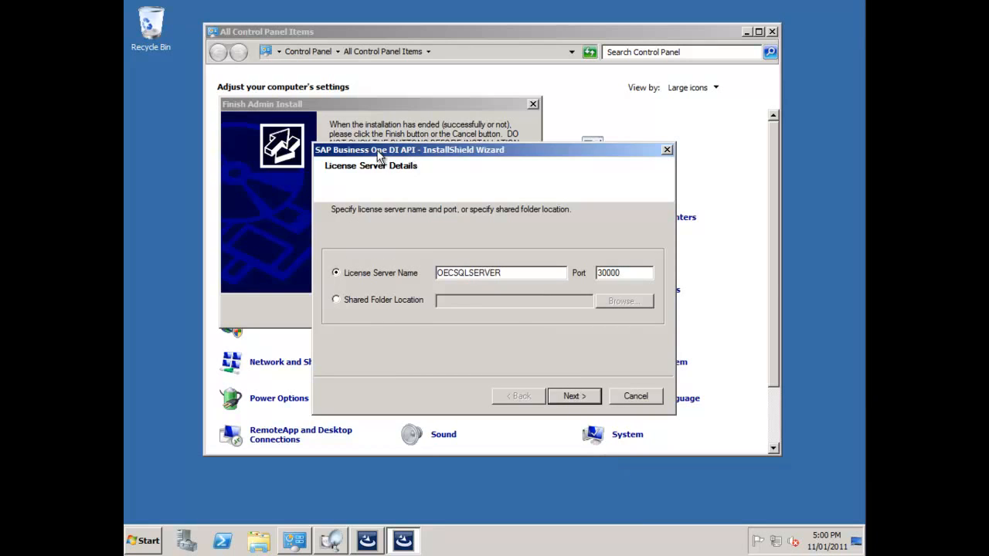
pyautogui.click(574, 395)
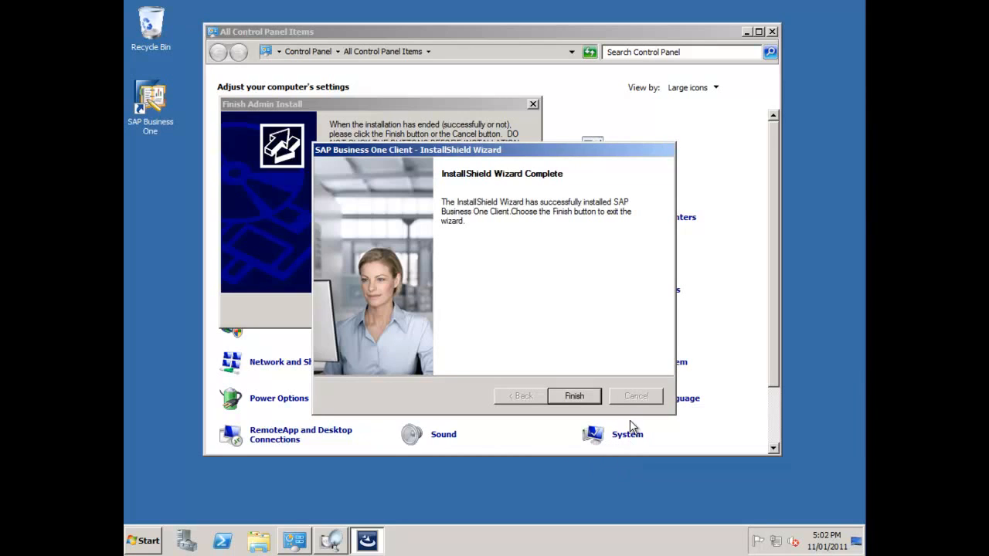
pyautogui.click(575, 396)
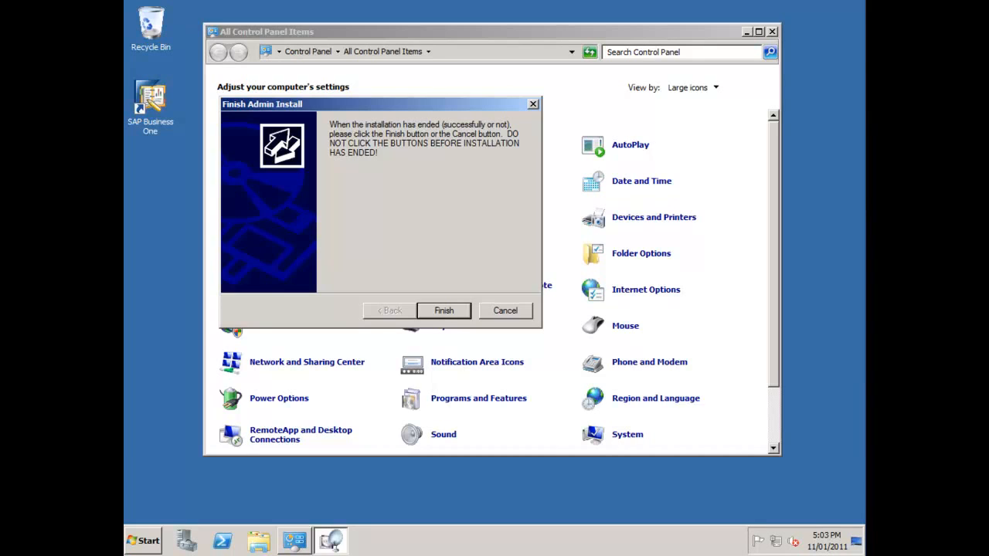
# Launch SAP Business One from its desktop shortcut as administrator, approving the UAC prompt
pyautogui.rightClick(158, 99)
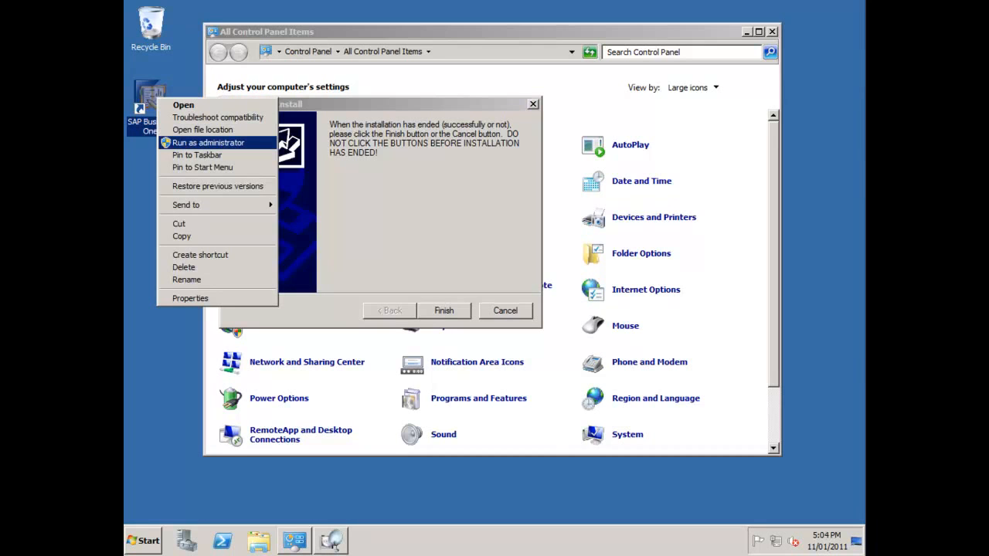
pyautogui.click(208, 142)
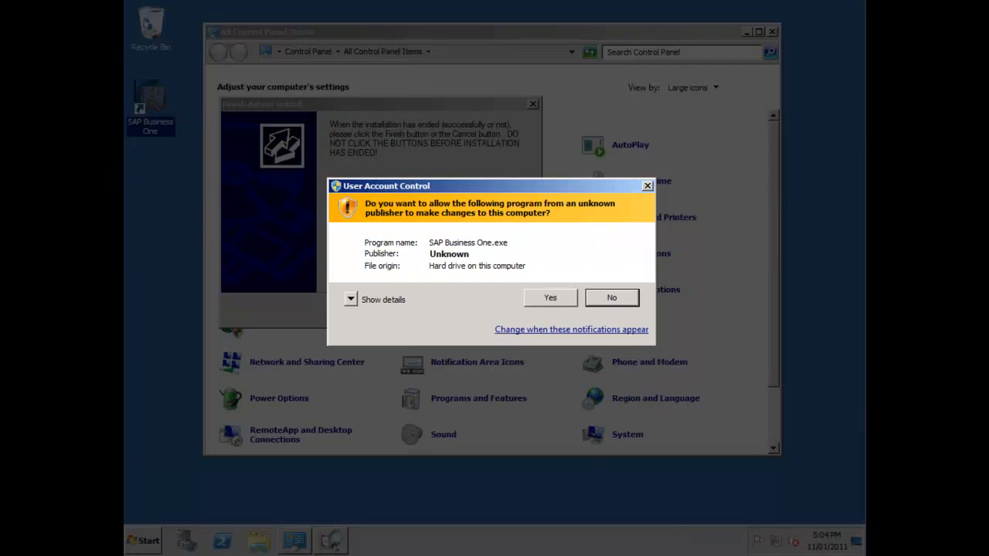
pyautogui.click(550, 298)
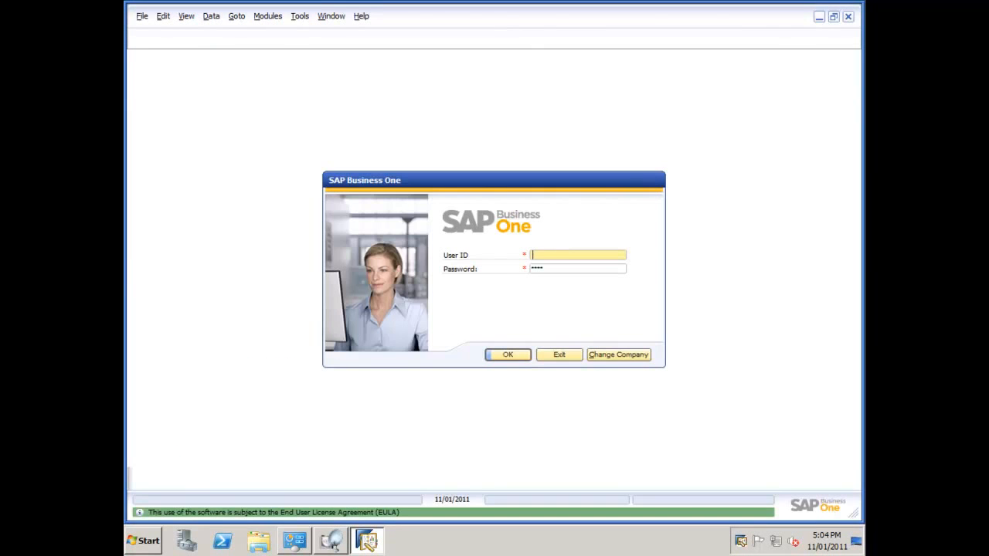
# Log in to the OEC Computers company with the administrator user ID and password
pyautogui.write('manager')
pyautogui.press('Tab')
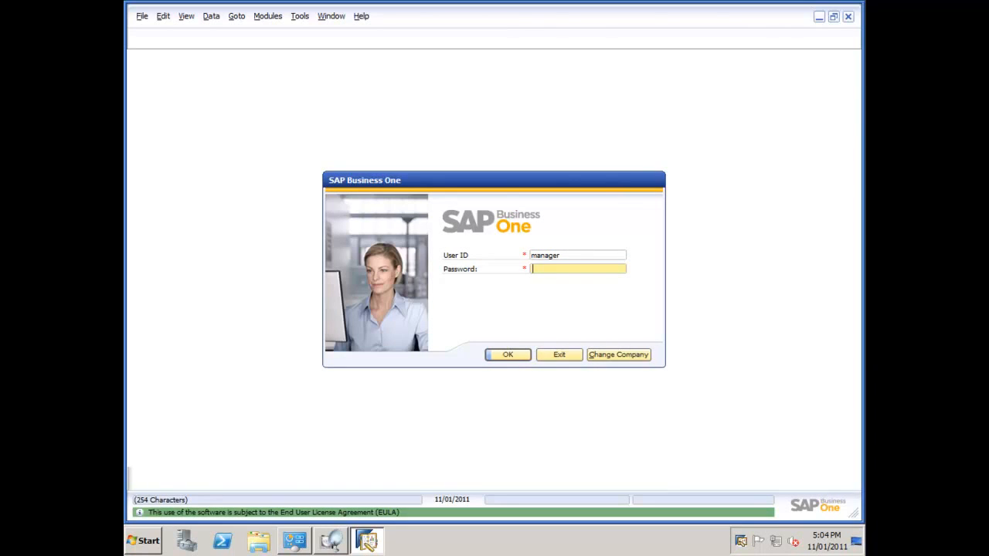
pyautogui.write('mana')
pyautogui.write('r')
pyautogui.press('Return')
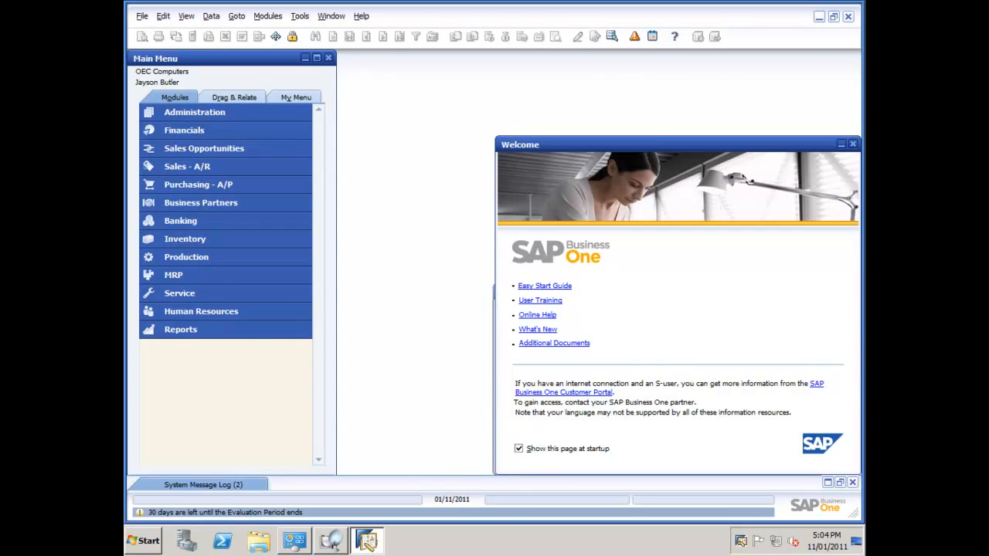
# Close the Welcome page, cancel Recurring Postings without executing them, and exit SAP Business One via File > Exit
pyautogui.moveTo(588, 145); pyautogui.dragTo(427, 73)
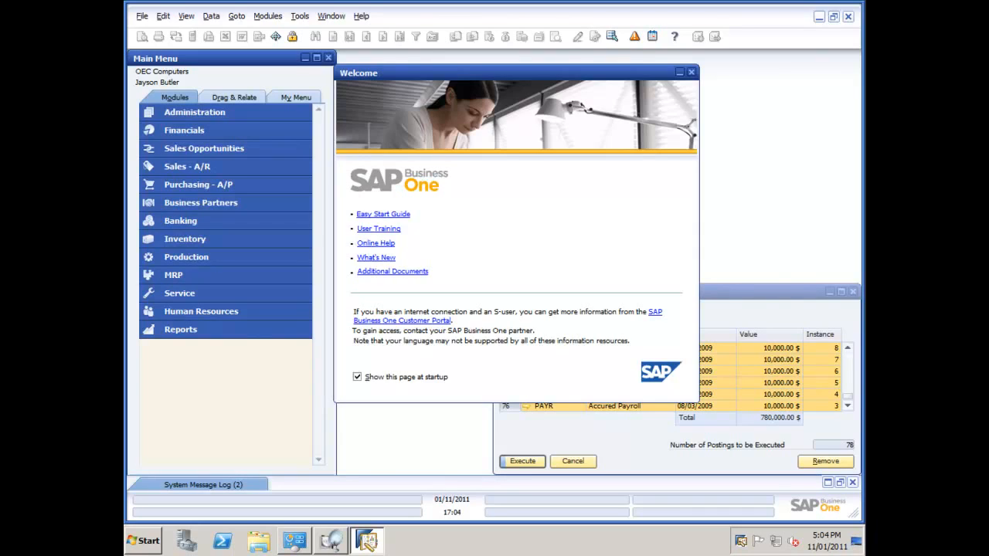
pyautogui.click(691, 72)
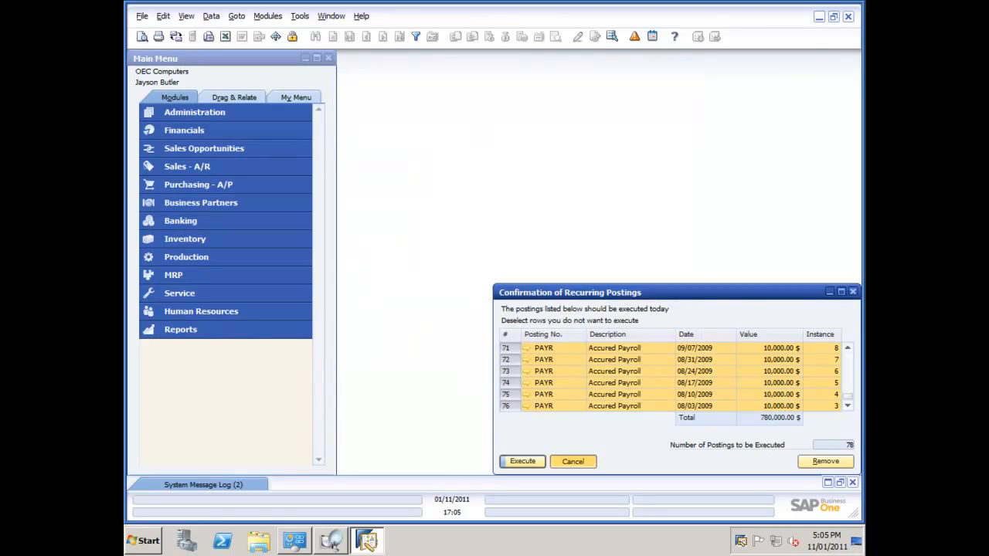
pyautogui.click(574, 462)
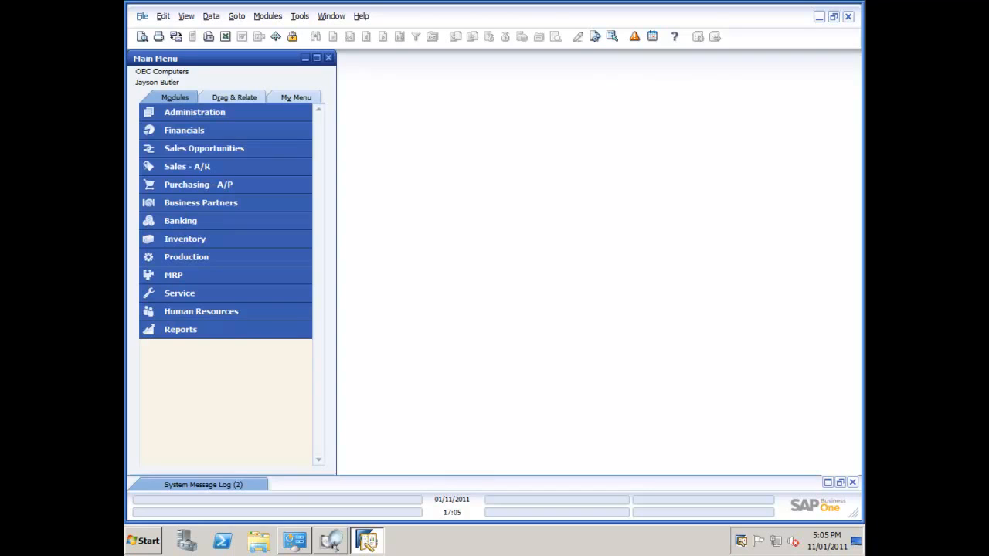
pyautogui.click(142, 16)
pyautogui.click(170, 213)
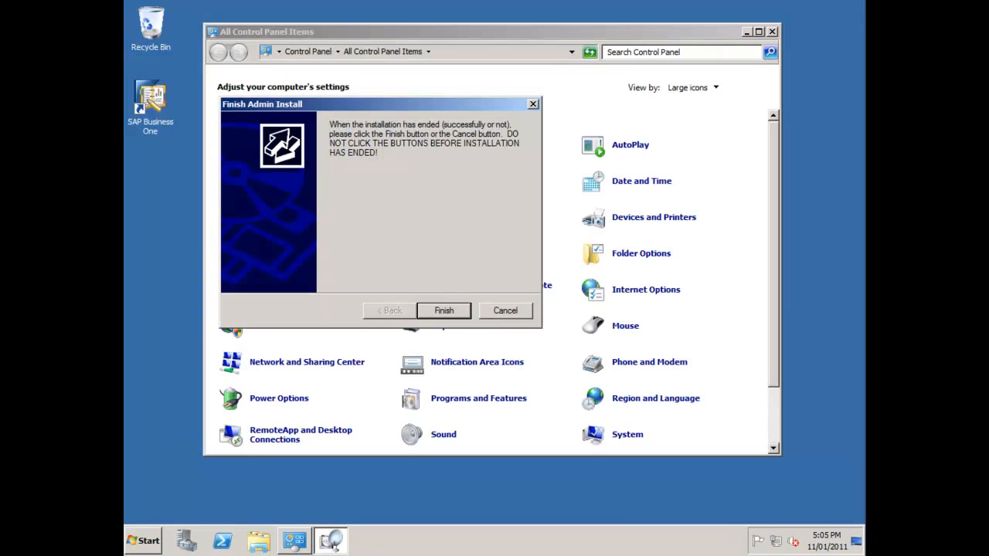
# Finish the Admin Install, close Control Panel, and bring up Administrative Tools > Remote Desktop Services
pyautogui.press('Return')
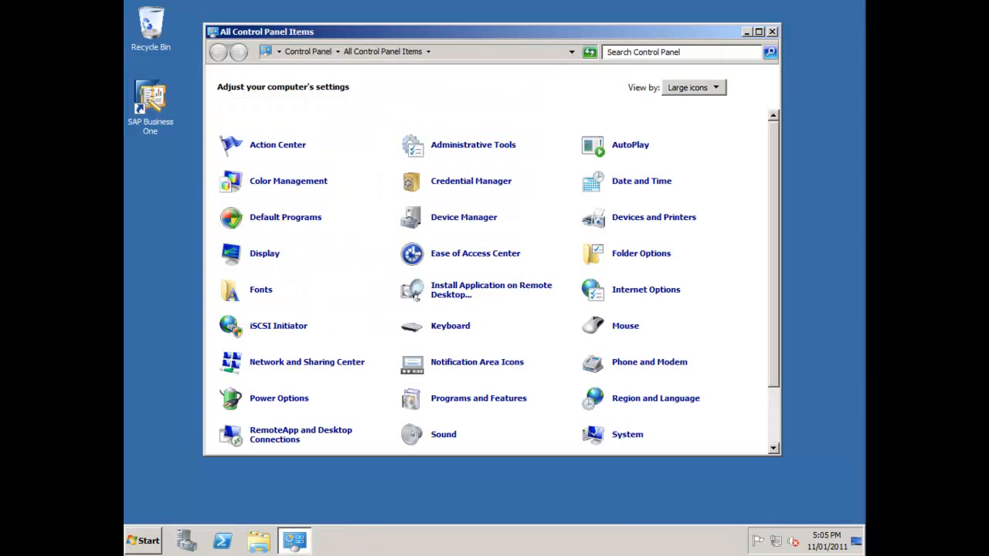
pyautogui.click(772, 31)
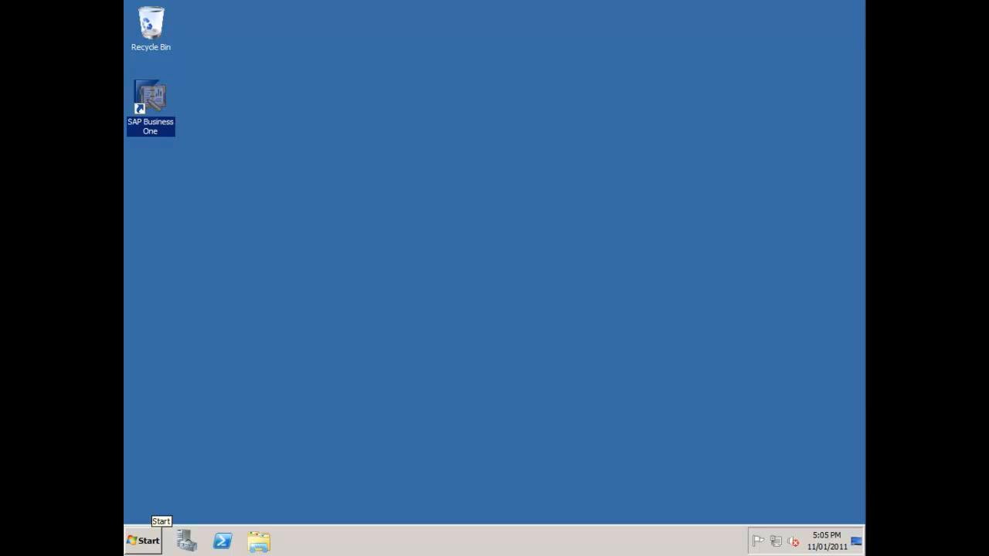
pyautogui.click(144, 541)
pyautogui.moveTo(351, 414)
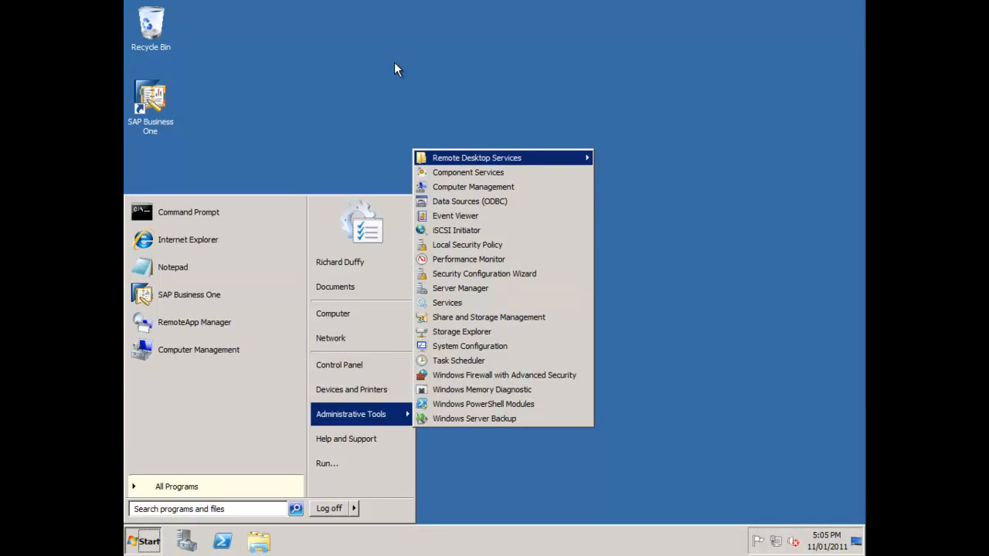
pyautogui.moveTo(533, 158)
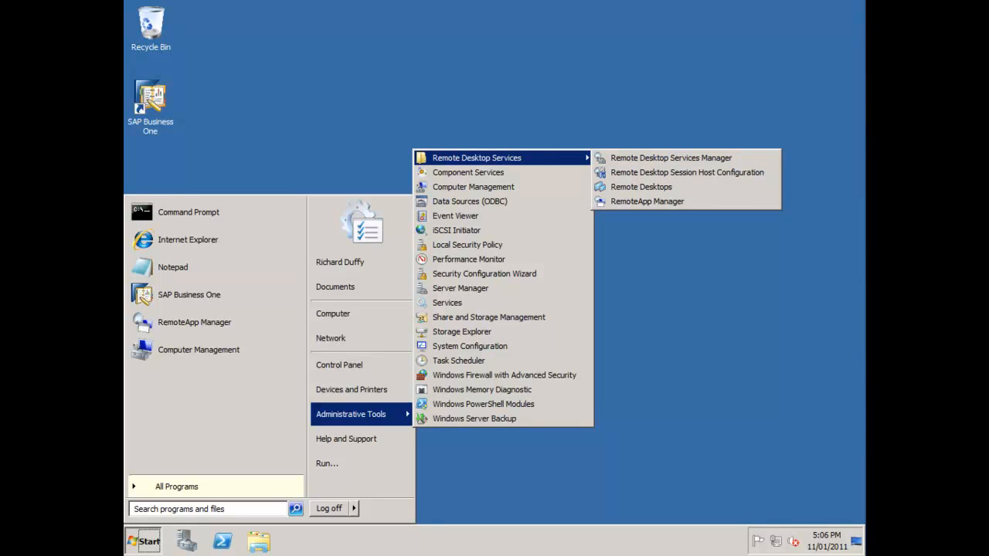
# In RemoteApp Manager, add SAP Business One as a RemoteApp program through the RemoteApp Wizard
pyautogui.click(688, 309)
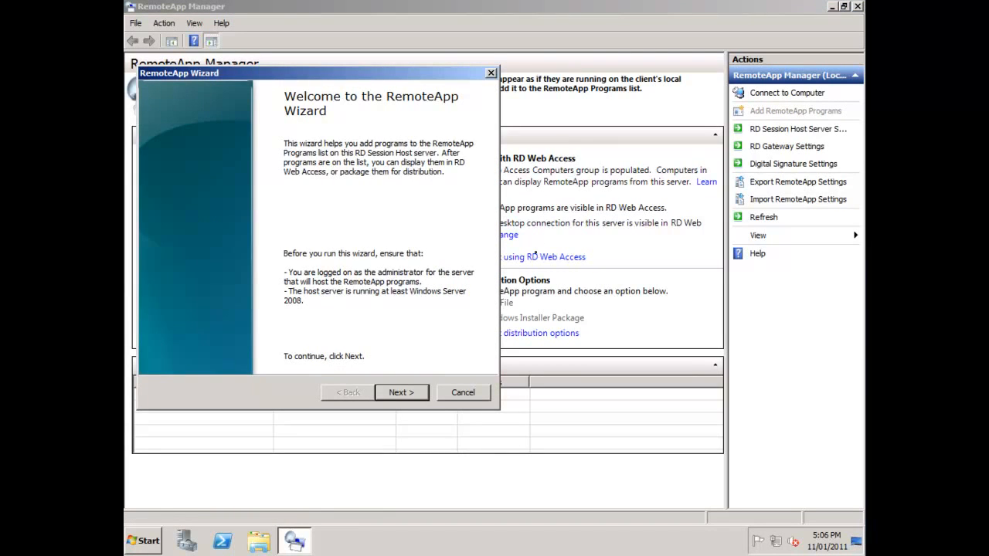
pyautogui.press('Return')
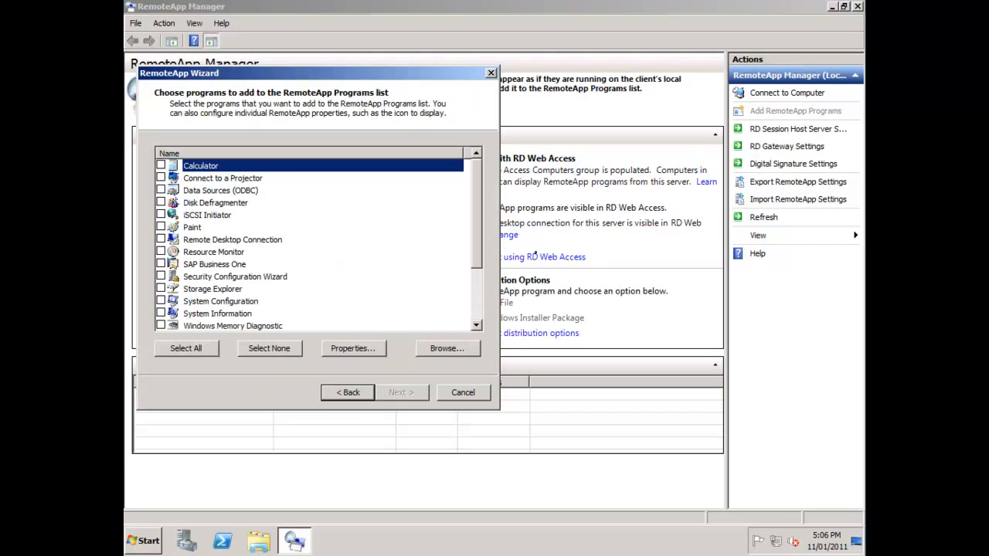
pyautogui.press('s')
pyautogui.press('space')
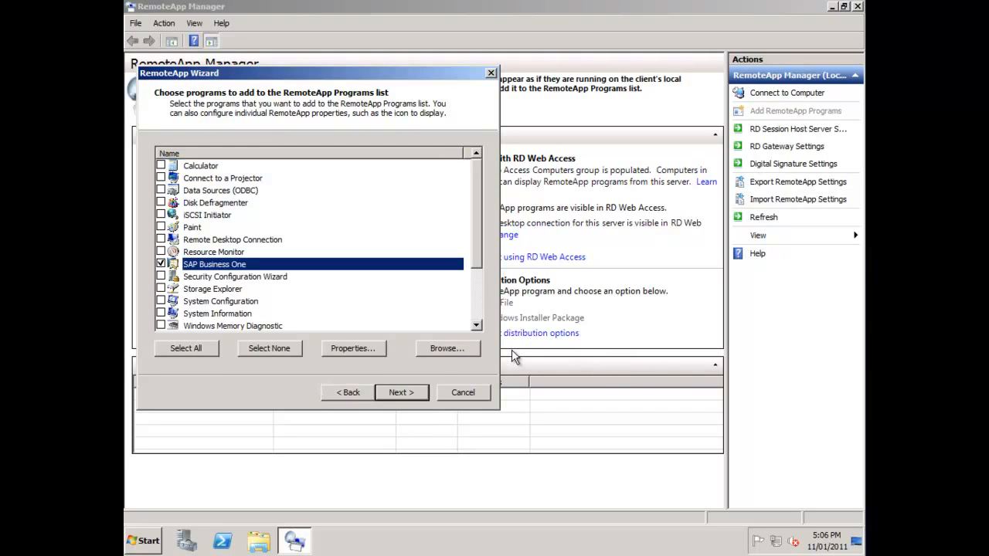
pyautogui.press('Return')
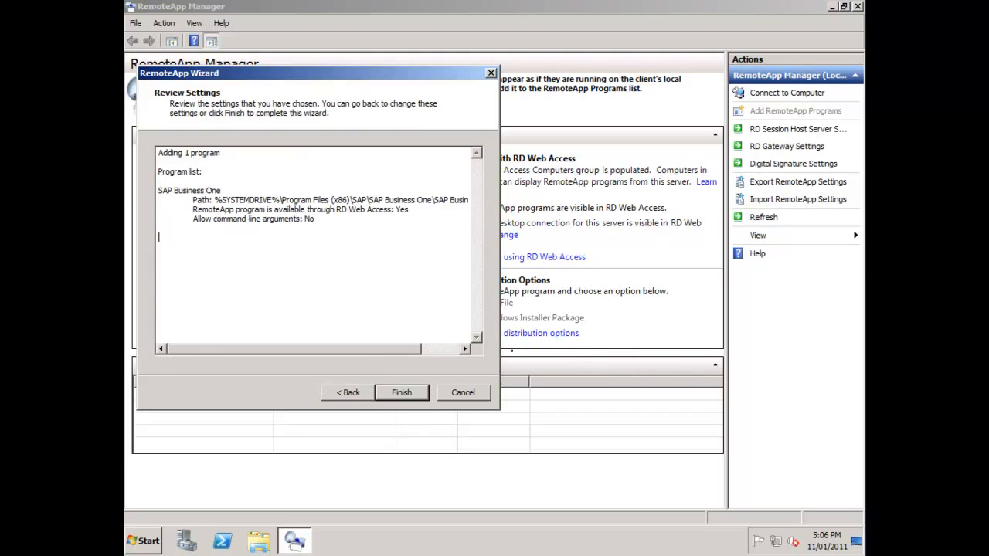
pyautogui.press('Return')
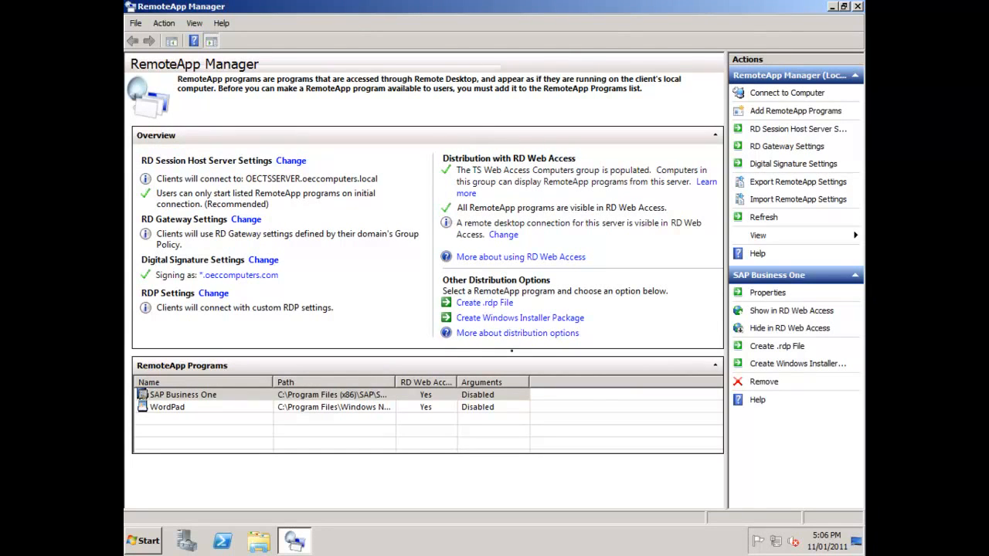